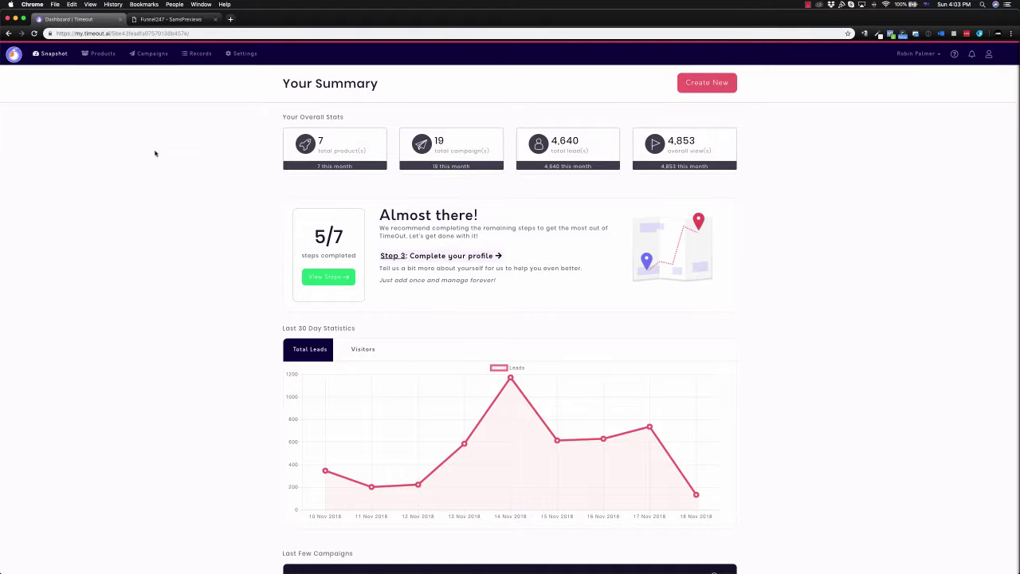
Step: Bring up the SamsPreviews Funnel247 sales page in its browser tab
click(174, 19)
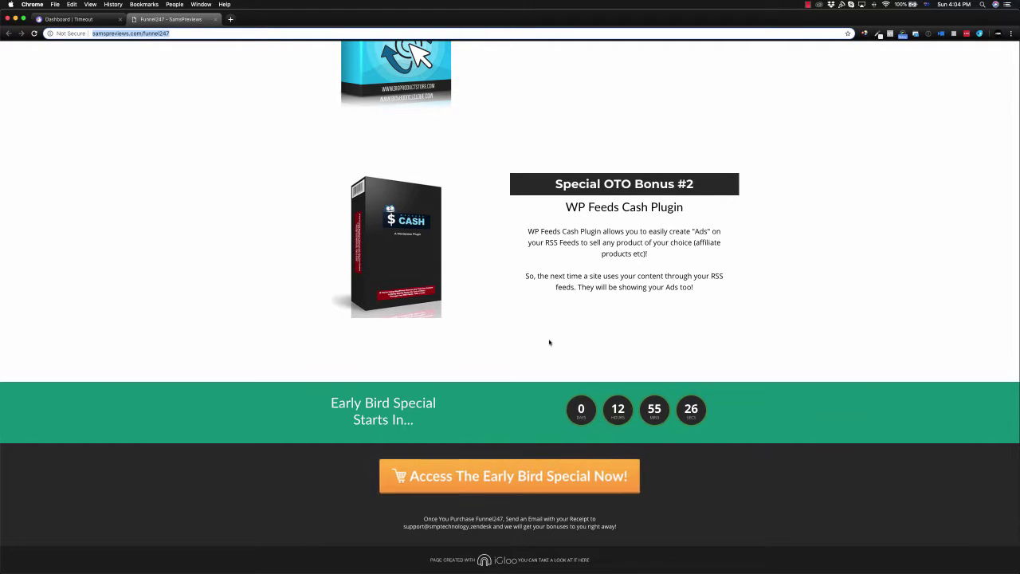
click(70, 18)
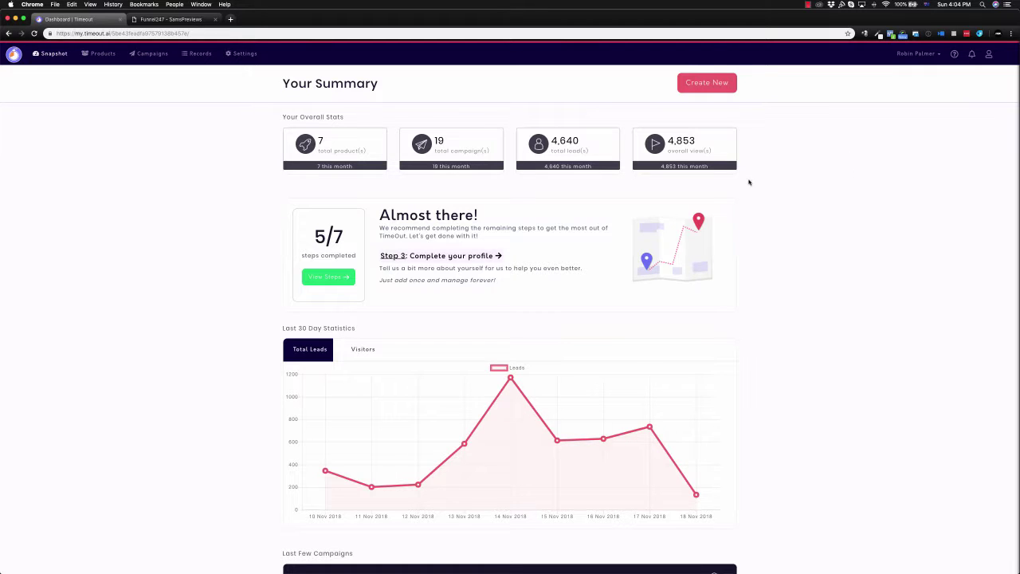
Step: Create a Personalised campaign named 'Sam Demo' for Testing Product 1, then continue to Timeout Trigger
click(698, 89)
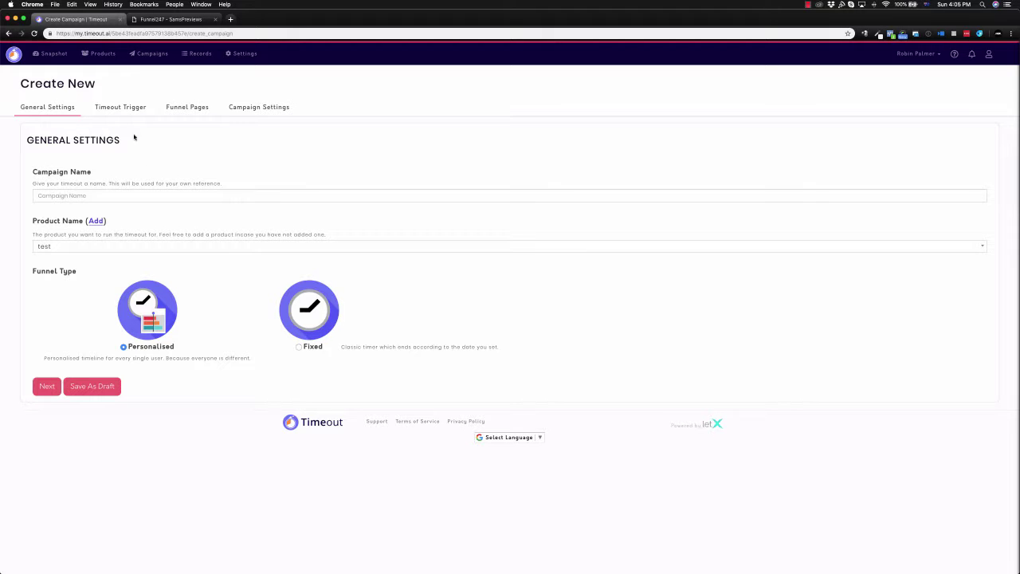
click(117, 112)
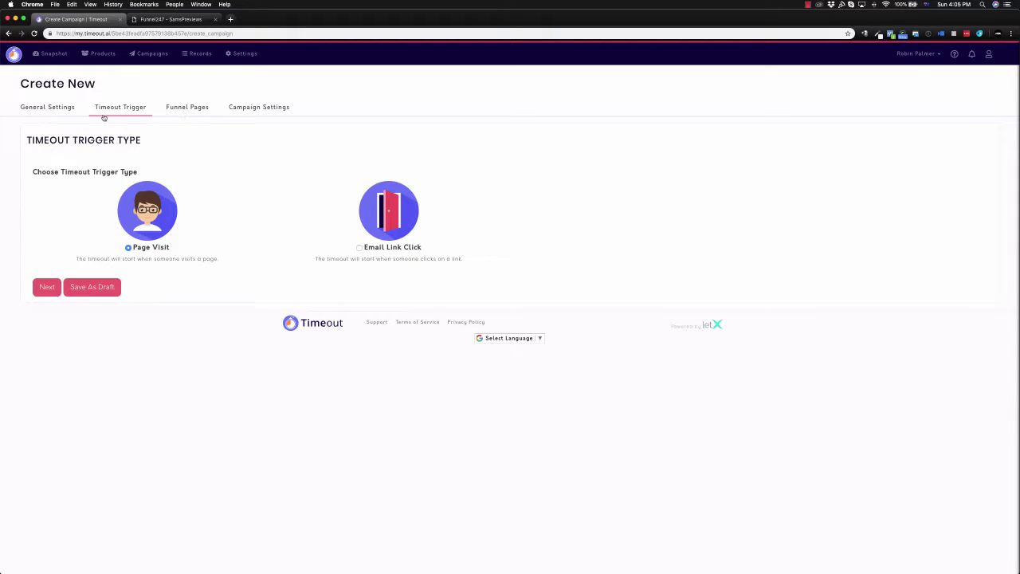
click(40, 114)
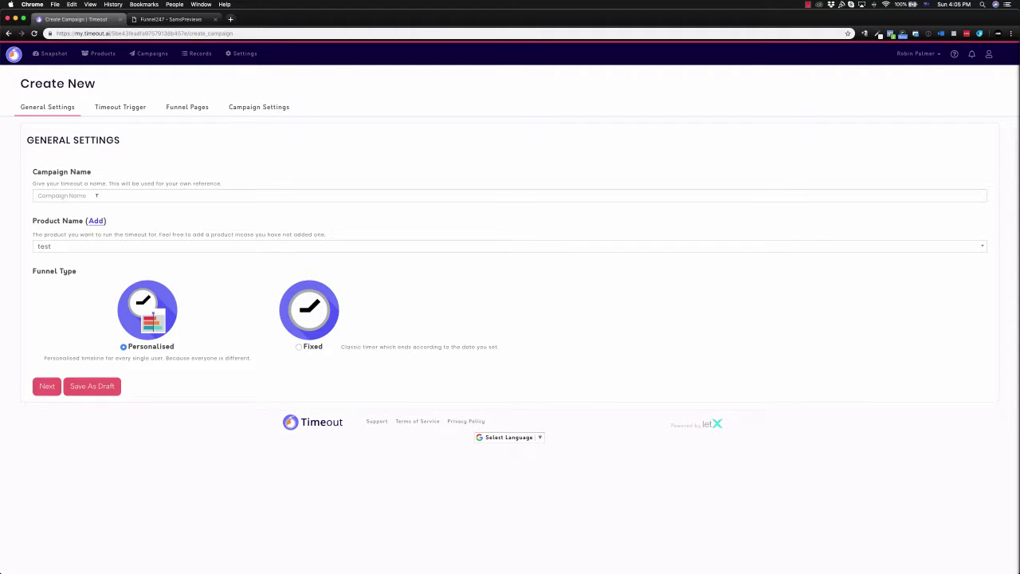
click(96, 195)
text(Sam Demo)
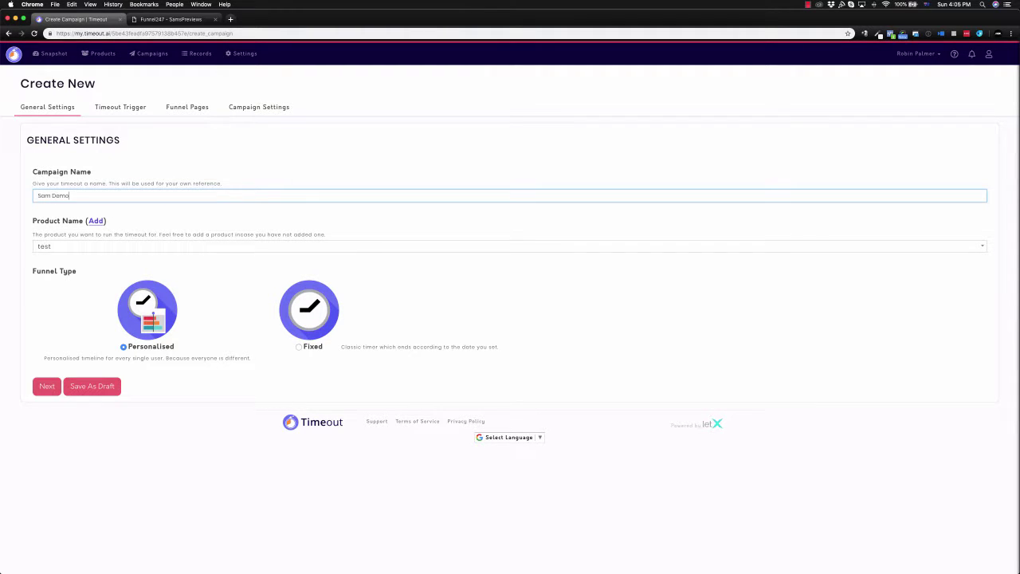
click(313, 250)
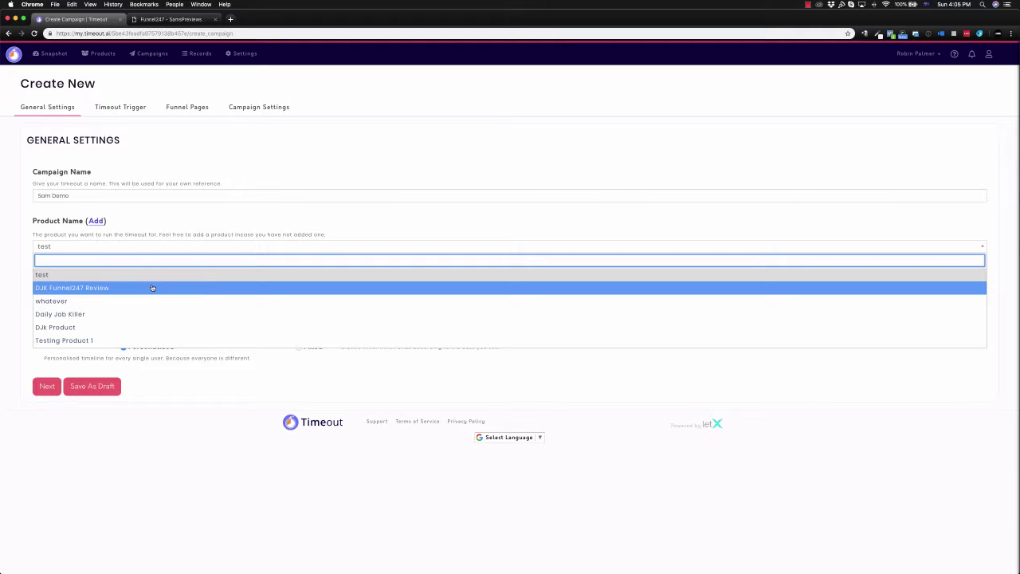
click(71, 341)
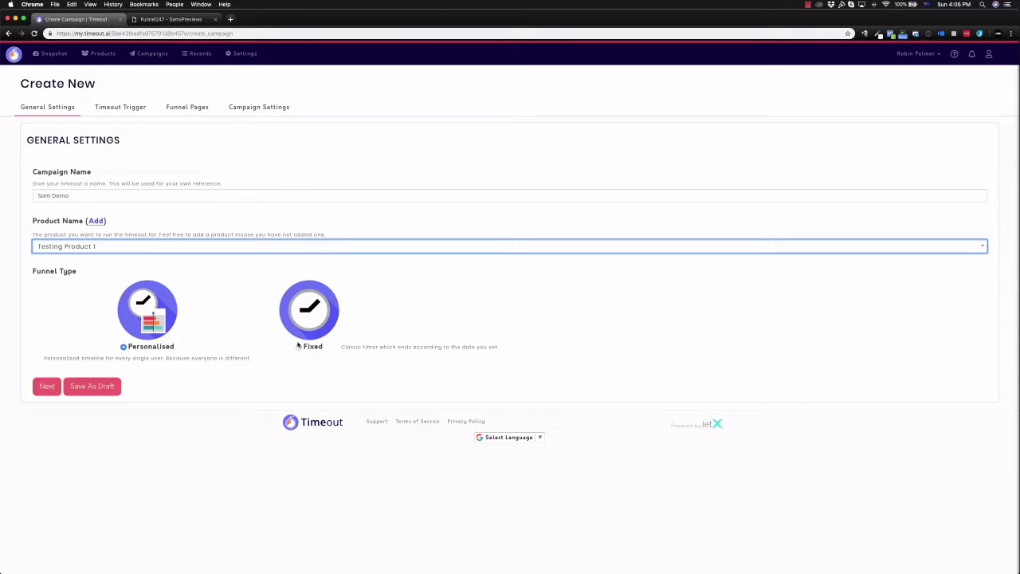
click(49, 386)
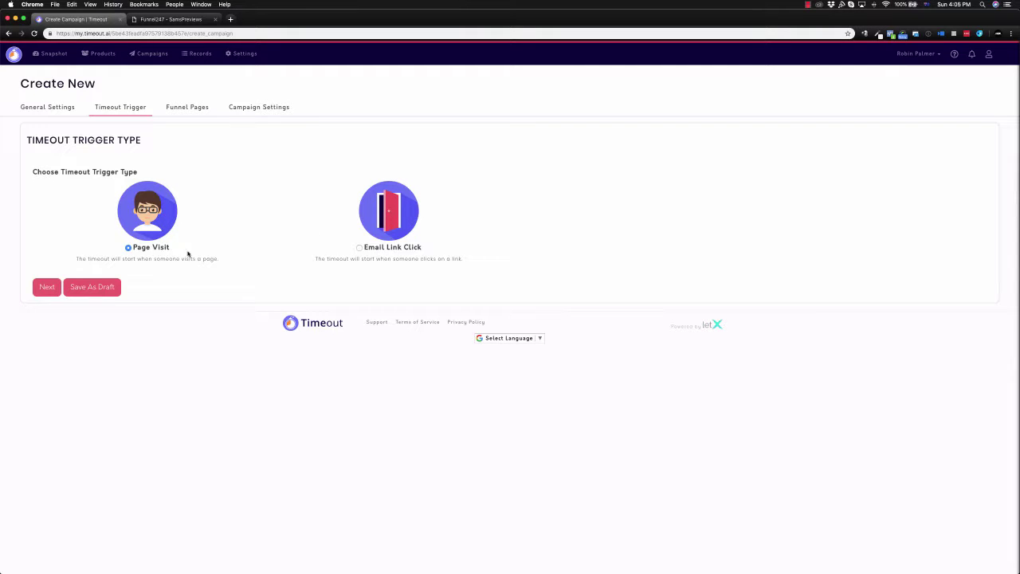
click(50, 289)
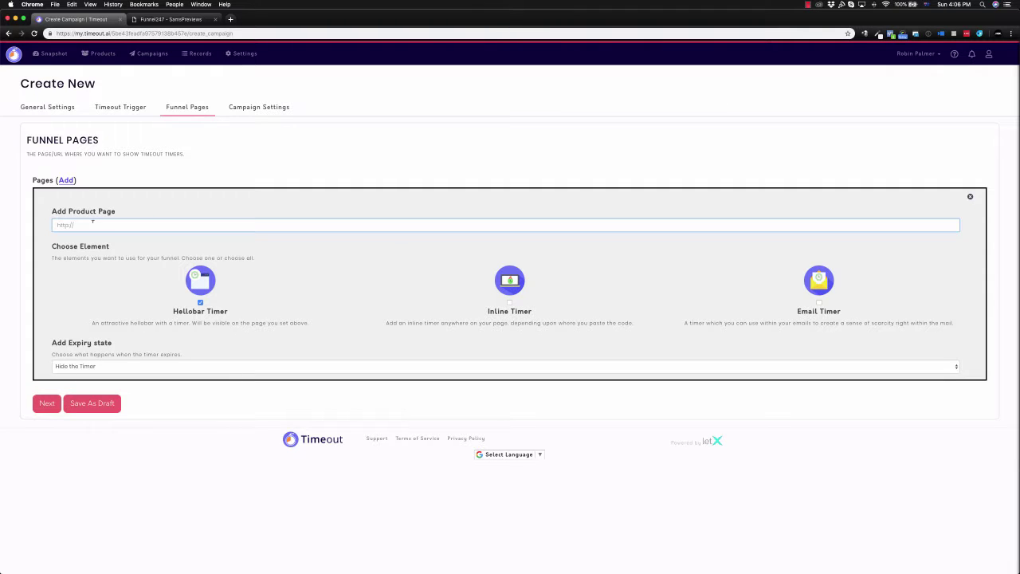
click(170, 18)
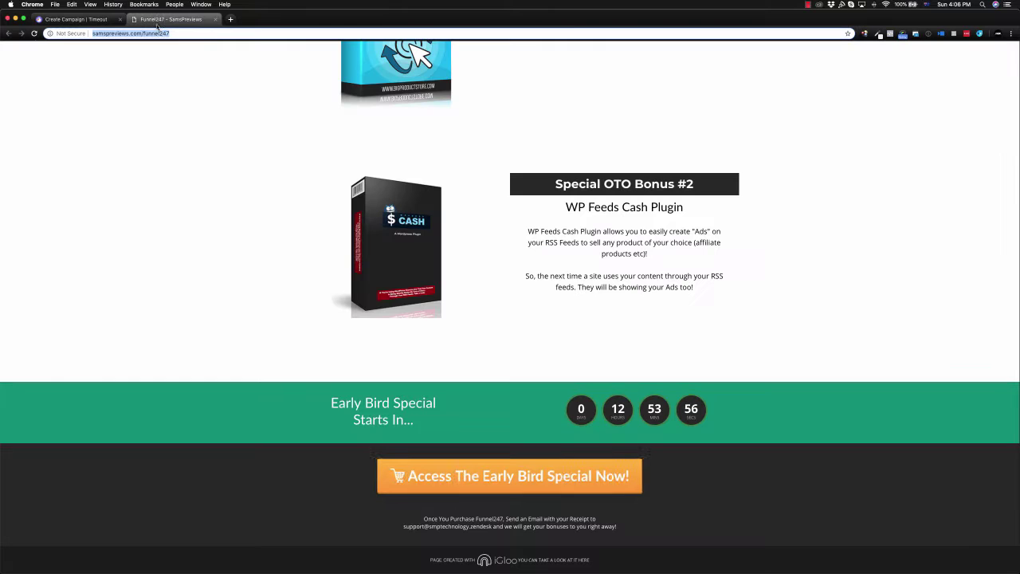
right_click(163, 32)
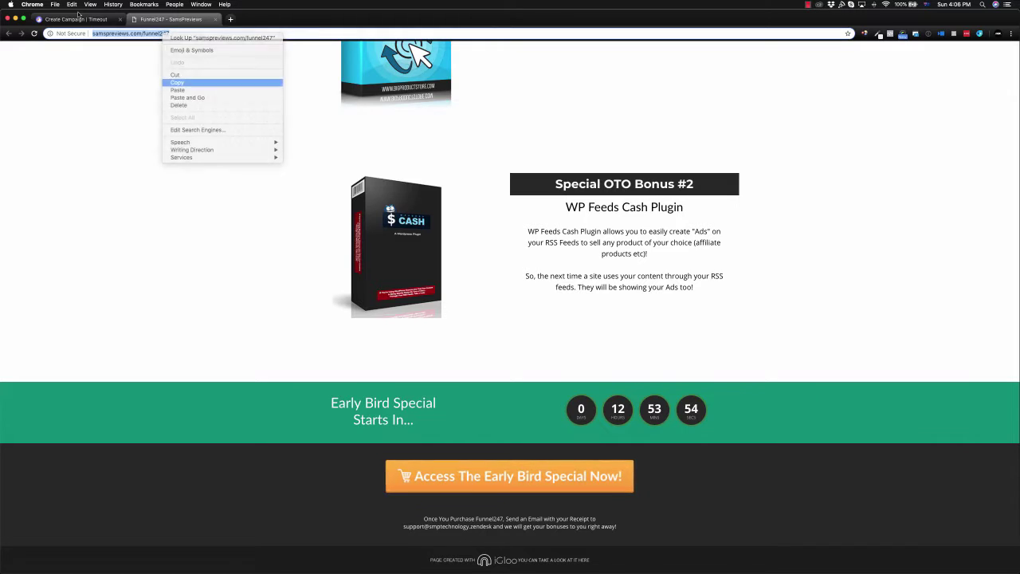
click(183, 82)
key(super+1)
drag(106, 225, 42, 230)
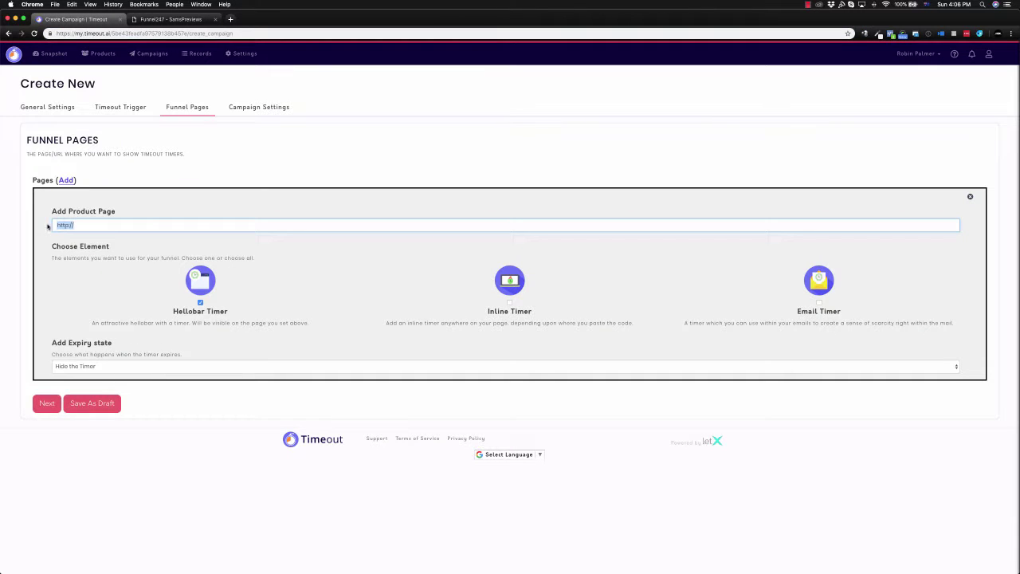
key(super+v)
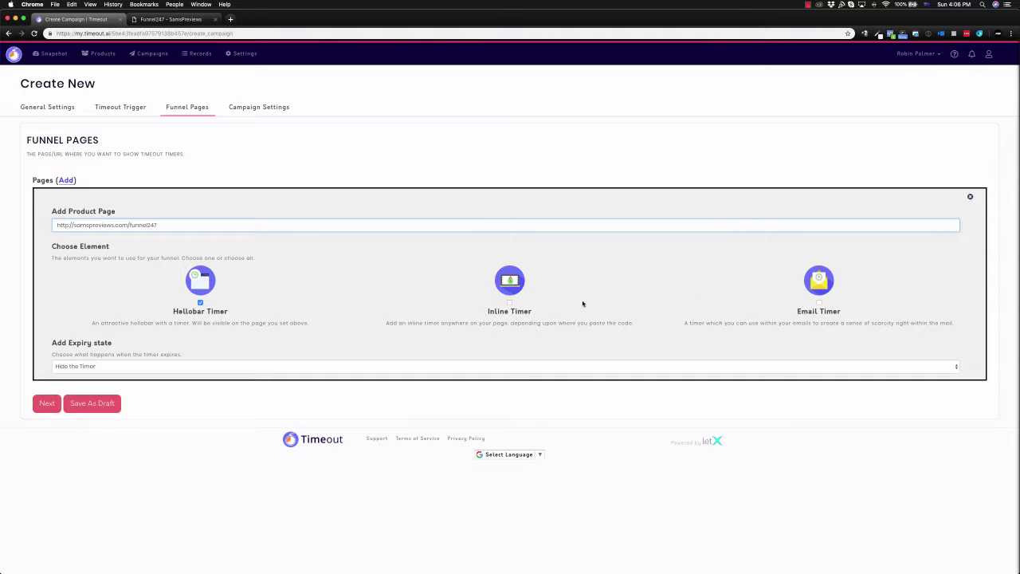
Step: Enable the Inline Timer and Email Timer alongside the Hellobar timer
click(510, 303)
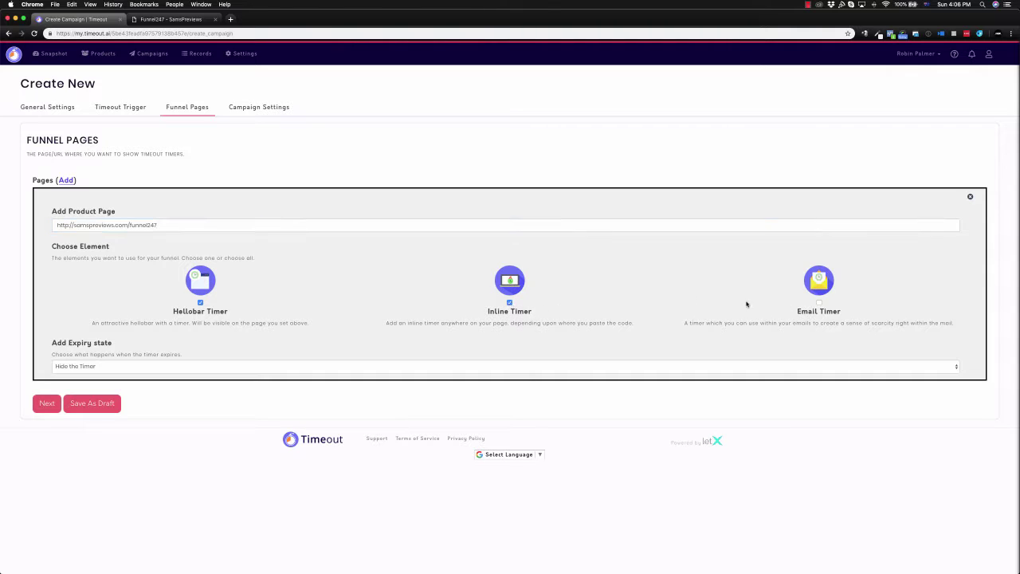
click(820, 303)
click(167, 19)
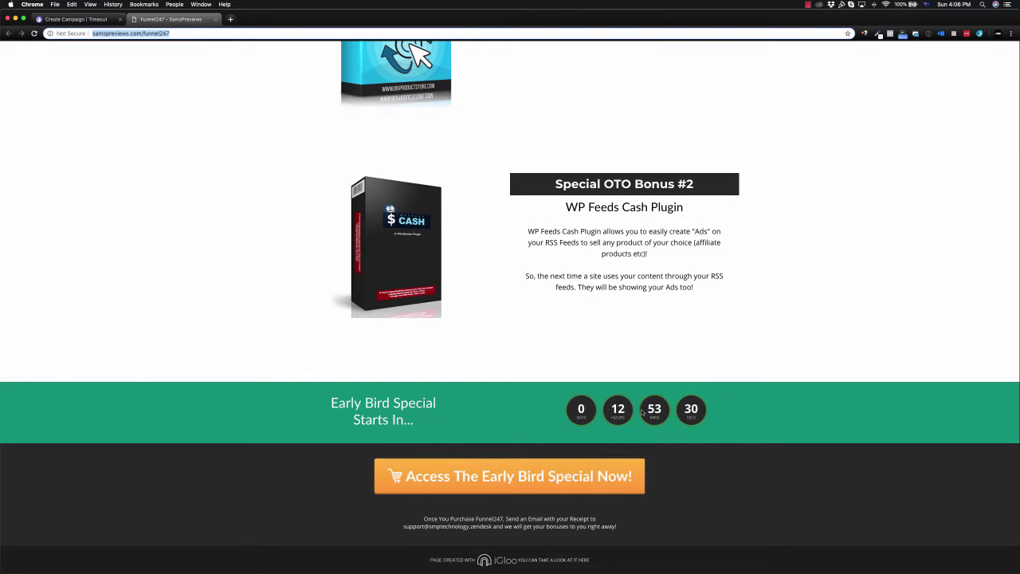
click(76, 19)
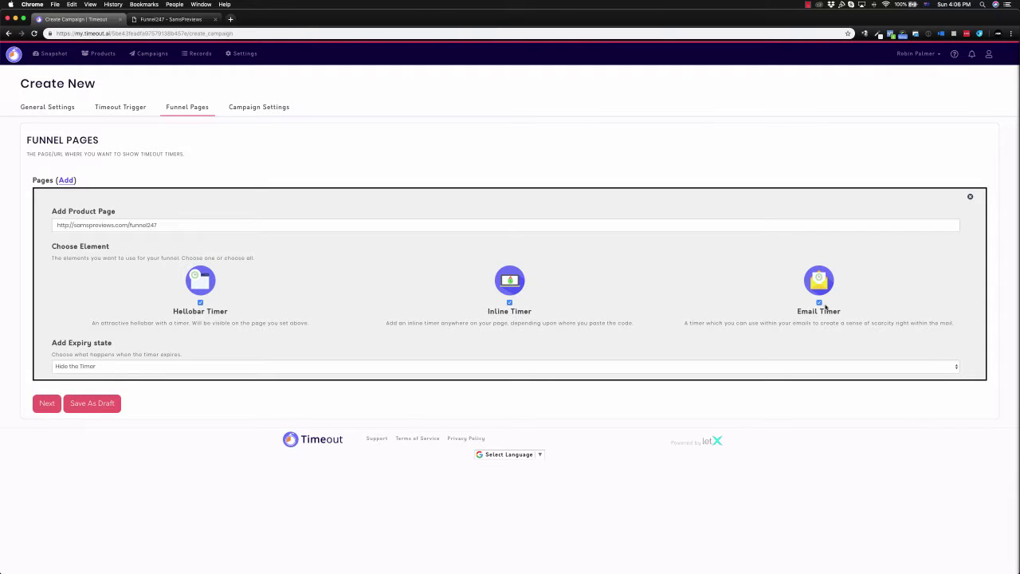
Step: Make expired timers show a static 00:00 instead of redirecting, and proceed to Campaign Settings
click(150, 366)
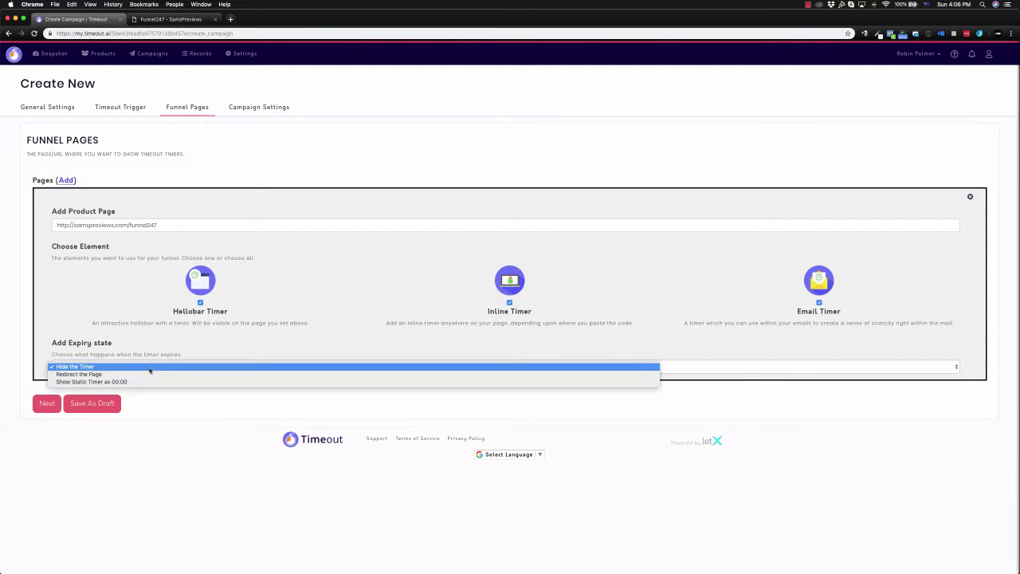
click(84, 375)
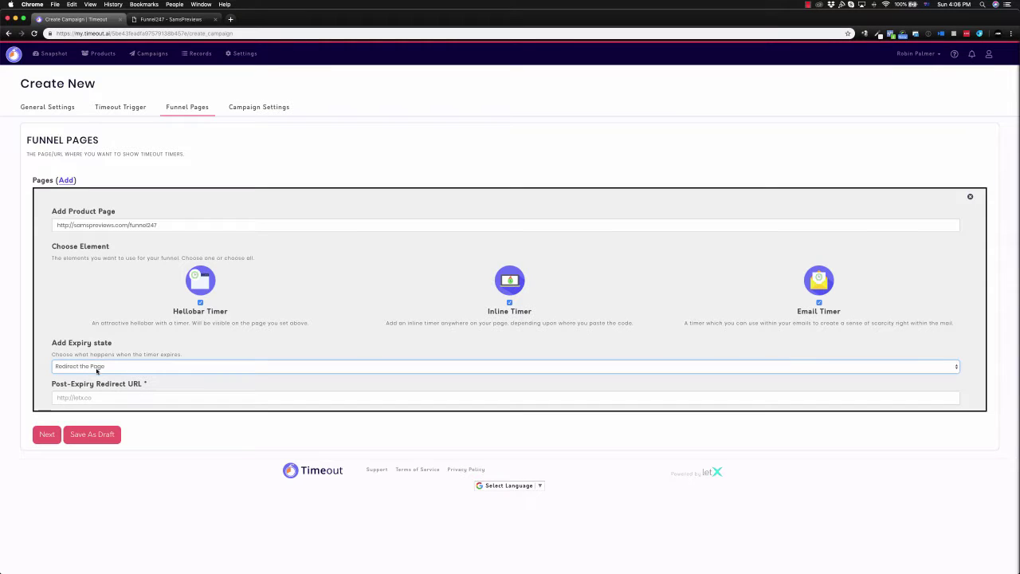
click(82, 394)
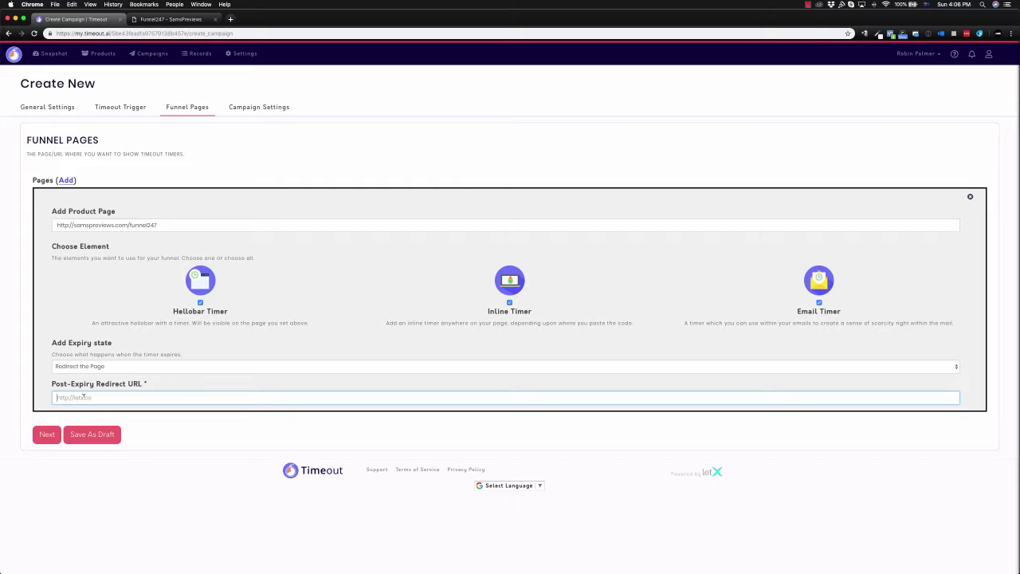
click(111, 366)
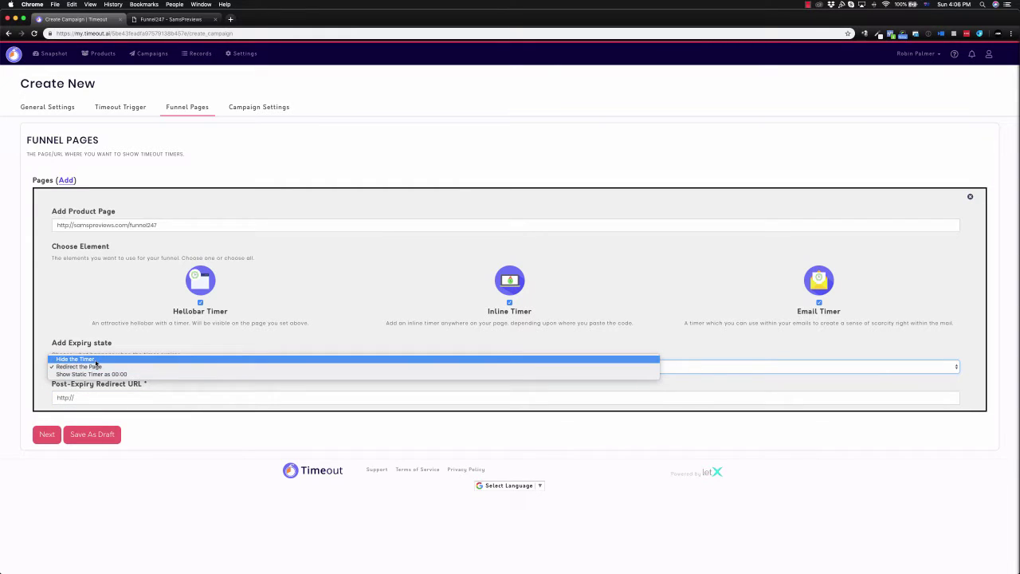
click(92, 373)
click(47, 404)
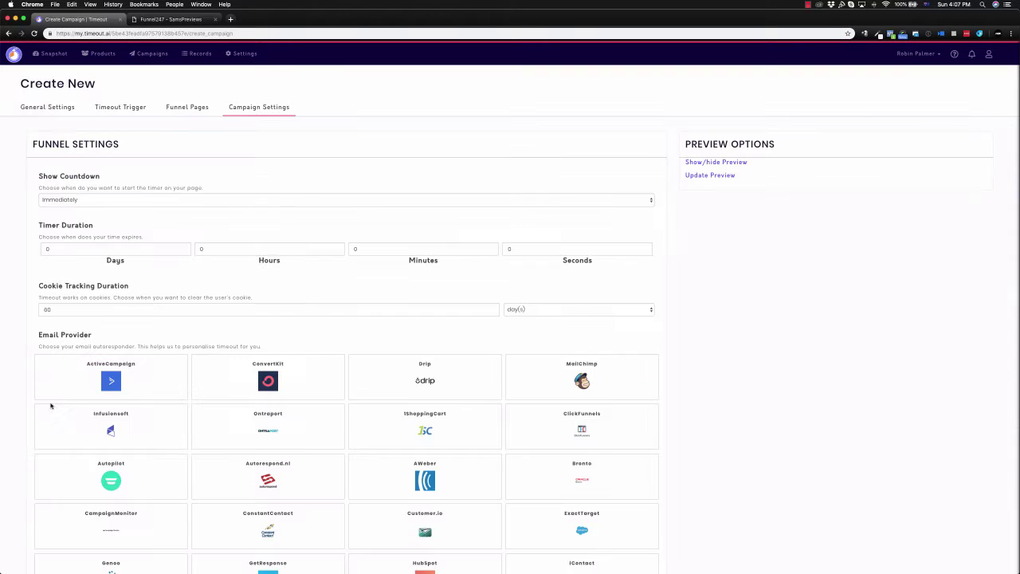
Step: Keep the countdown starting Immediately with a duration of 1 day, 12 hours, 12 minutes, 30 seconds
scroll(49, 176, down, 1)
click(63, 188)
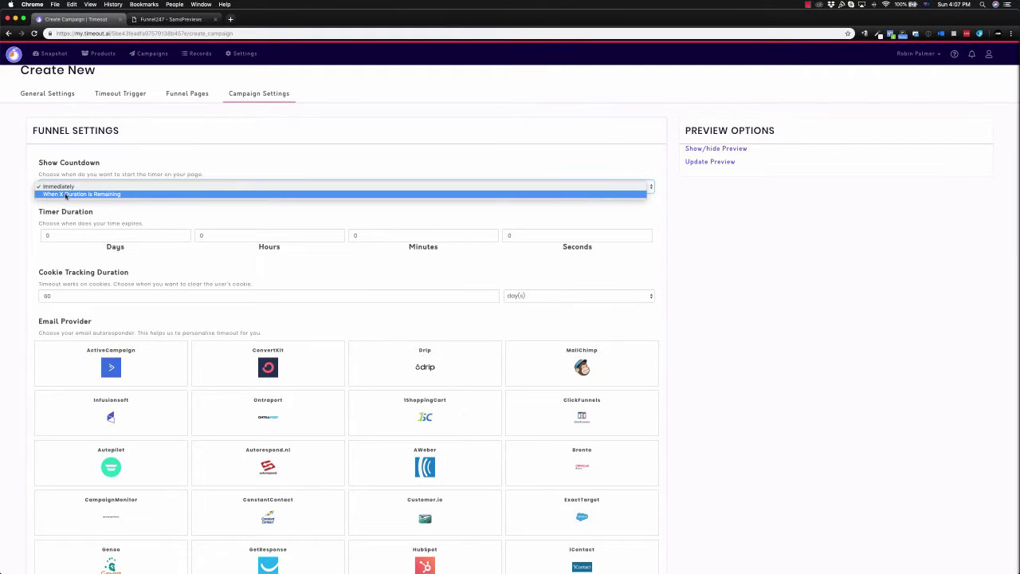
click(87, 172)
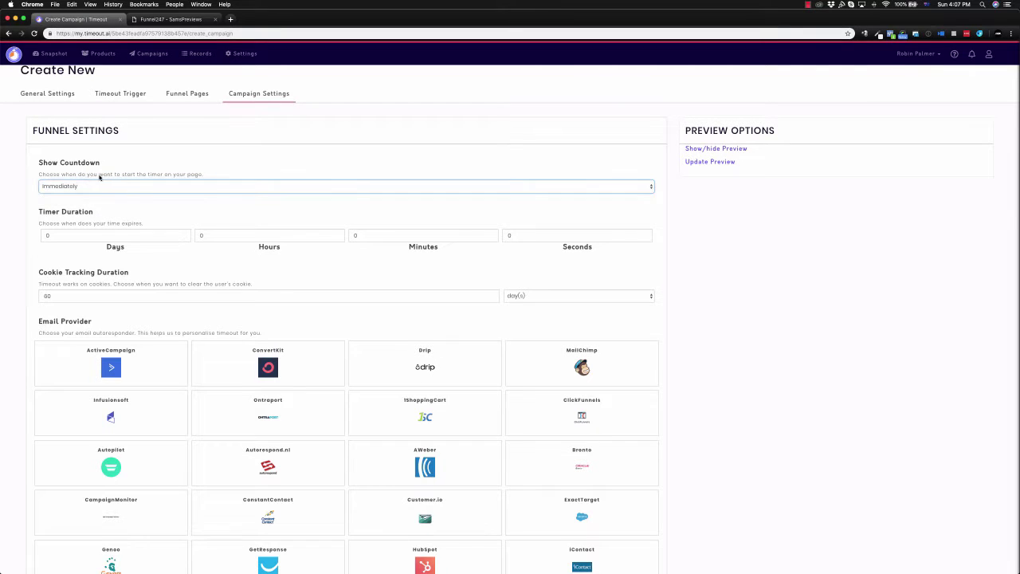
scroll(113, 179, down, 3)
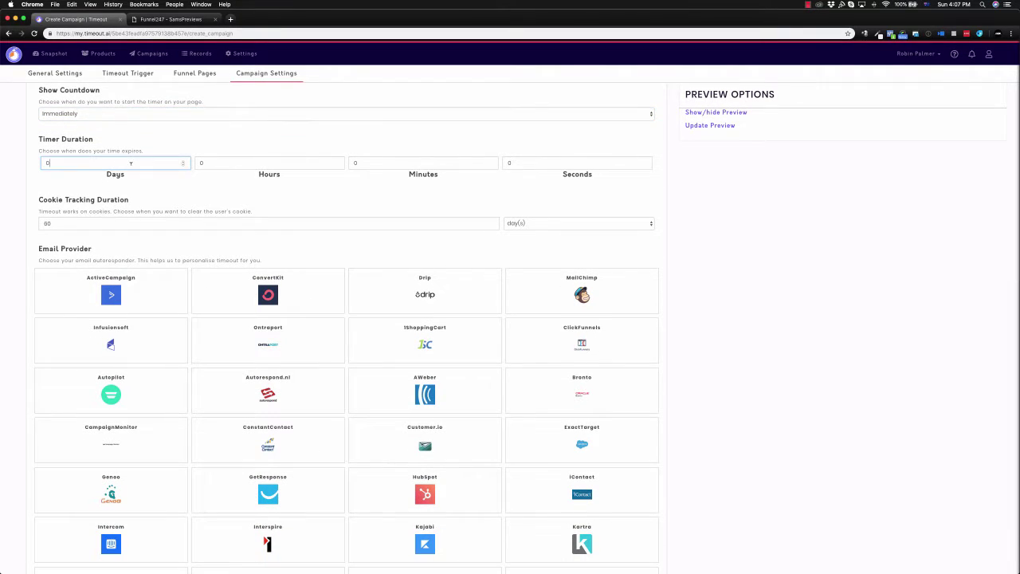
key(Tab)
text(1)
key(Tab)
key(Tab)
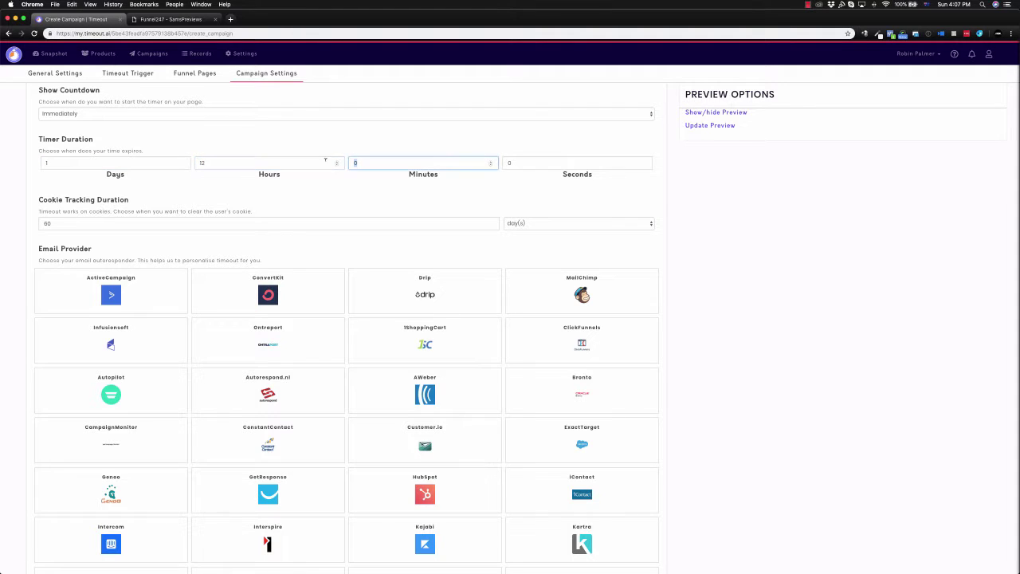
key(Tab)
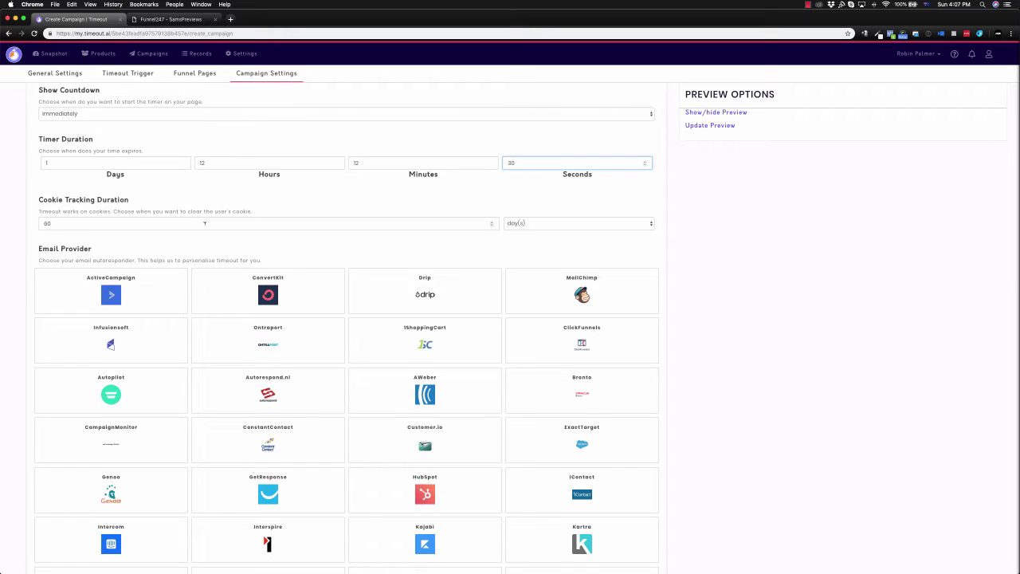
Step: Choose AWeber as the email provider and Igloo as the landing page builder
scroll(205, 223, down, 3)
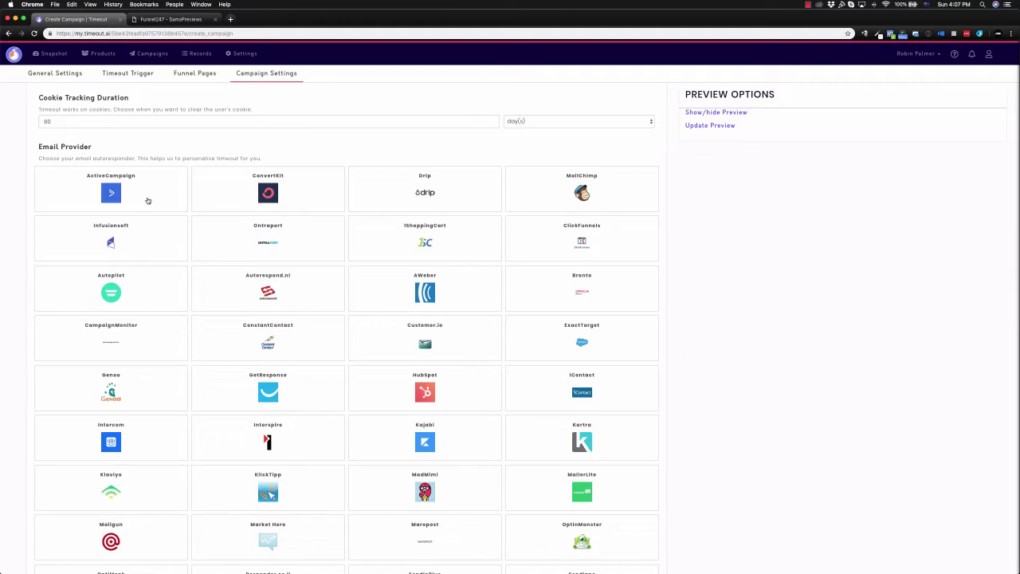
scroll(339, 236, down, 1)
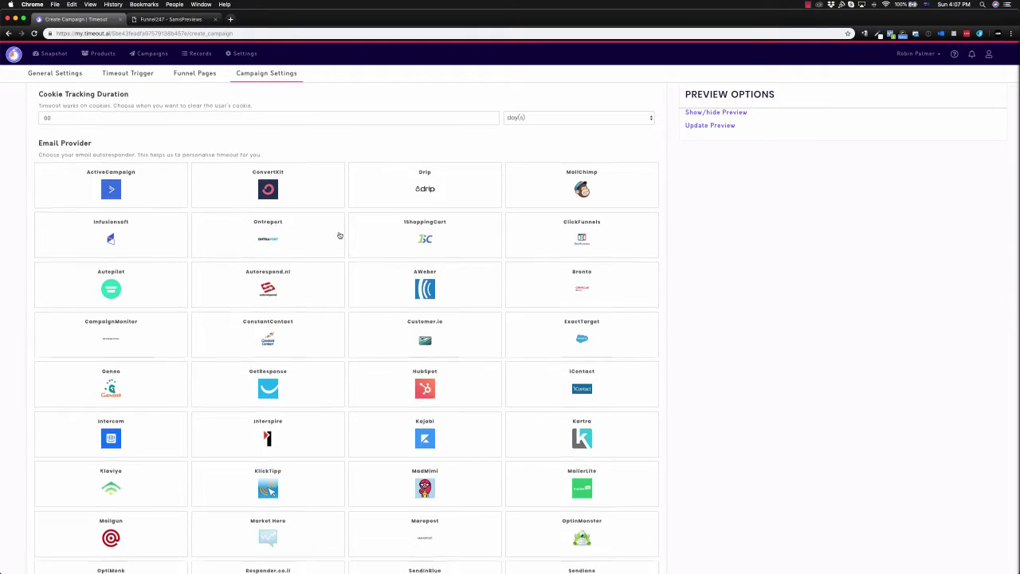
scroll(339, 236, down, 2)
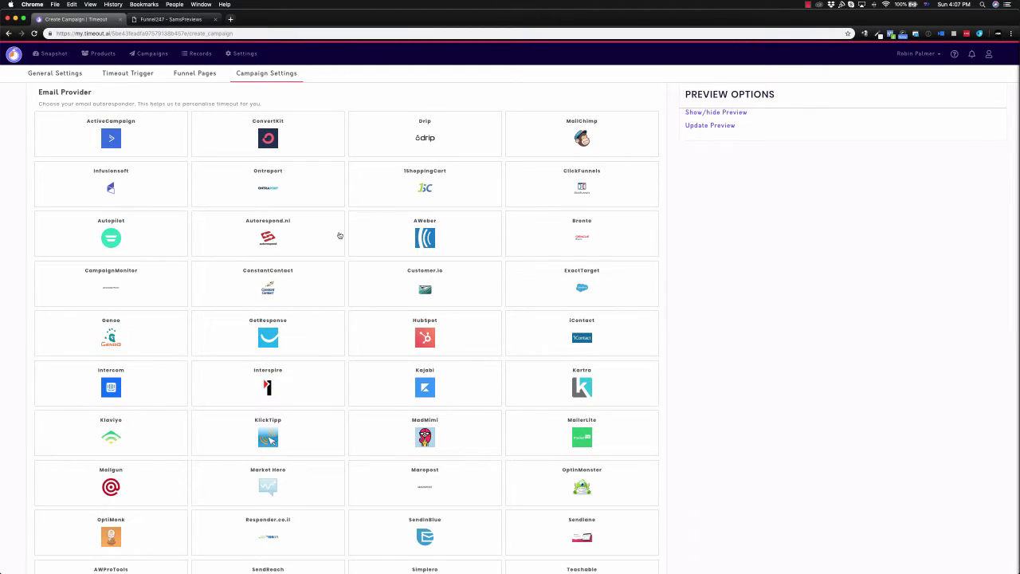
scroll(340, 236, down, 1)
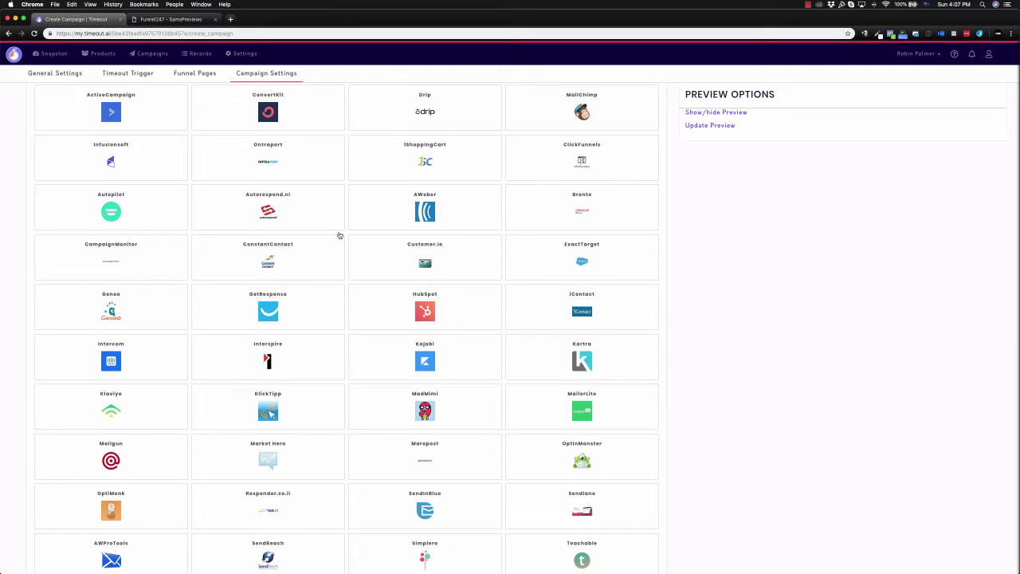
scroll(340, 235, up, 1)
scroll(203, 142, up, 1)
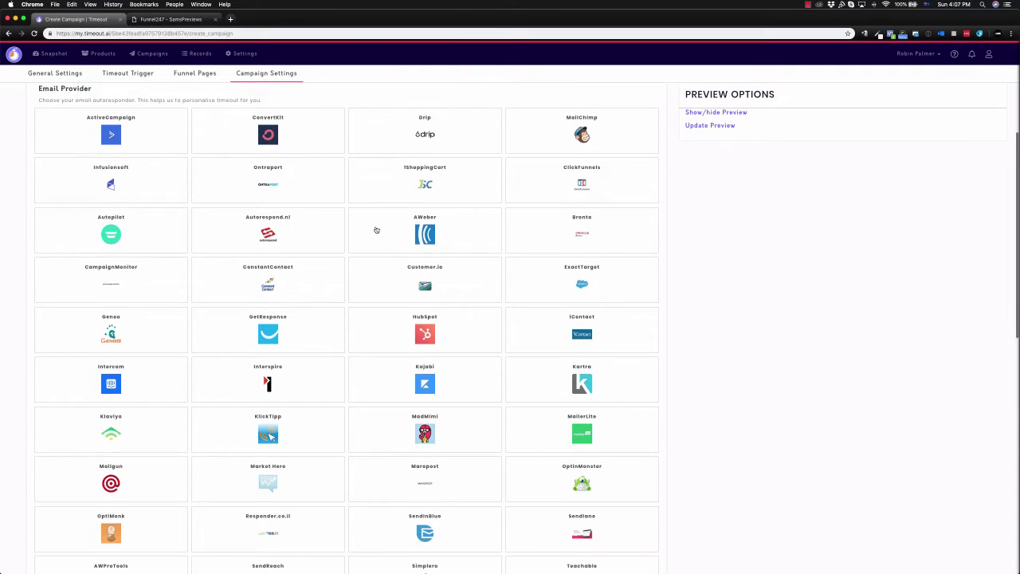
click(444, 232)
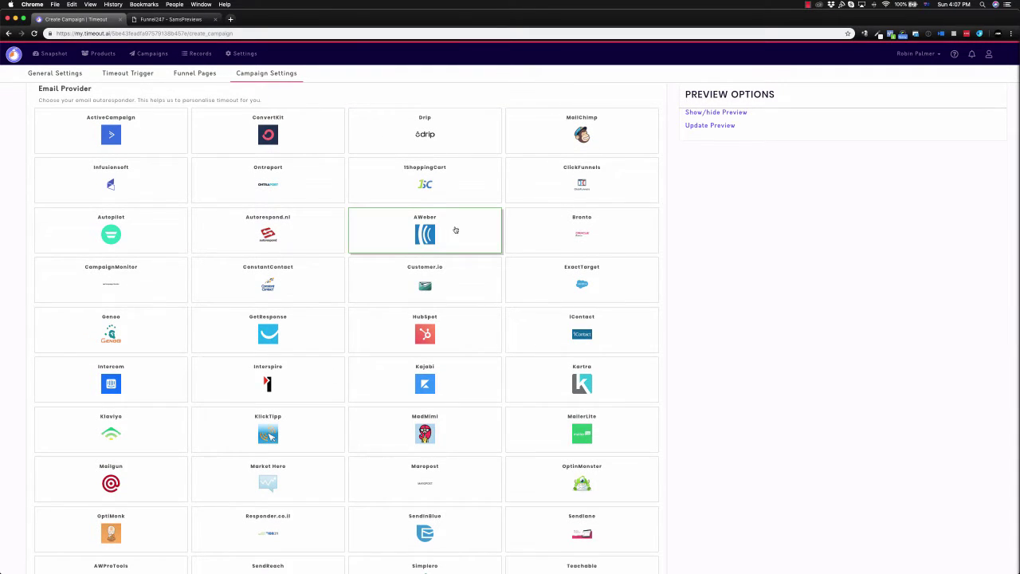
scroll(534, 239, down, 10)
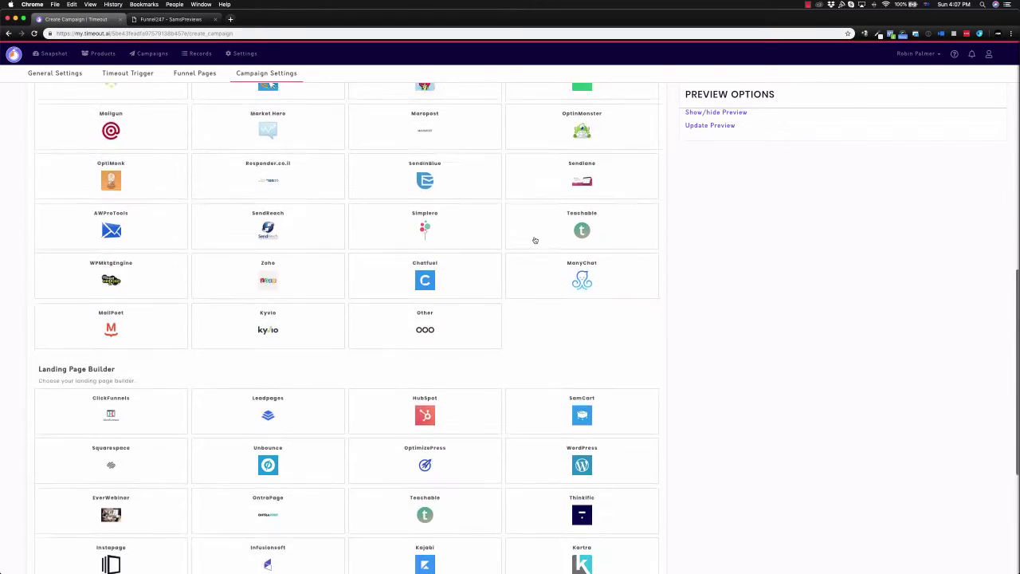
scroll(535, 239, down, 5)
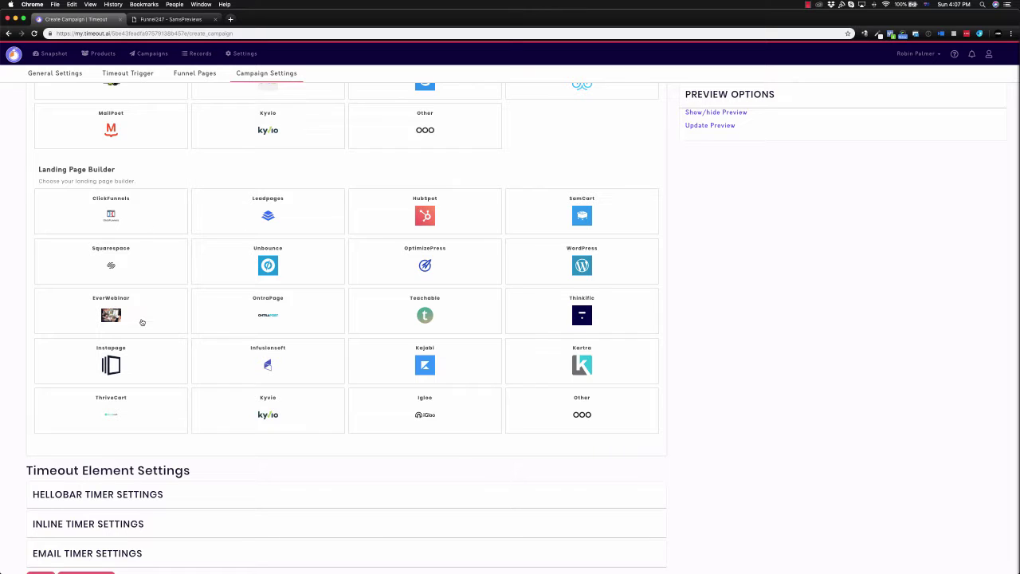
click(451, 407)
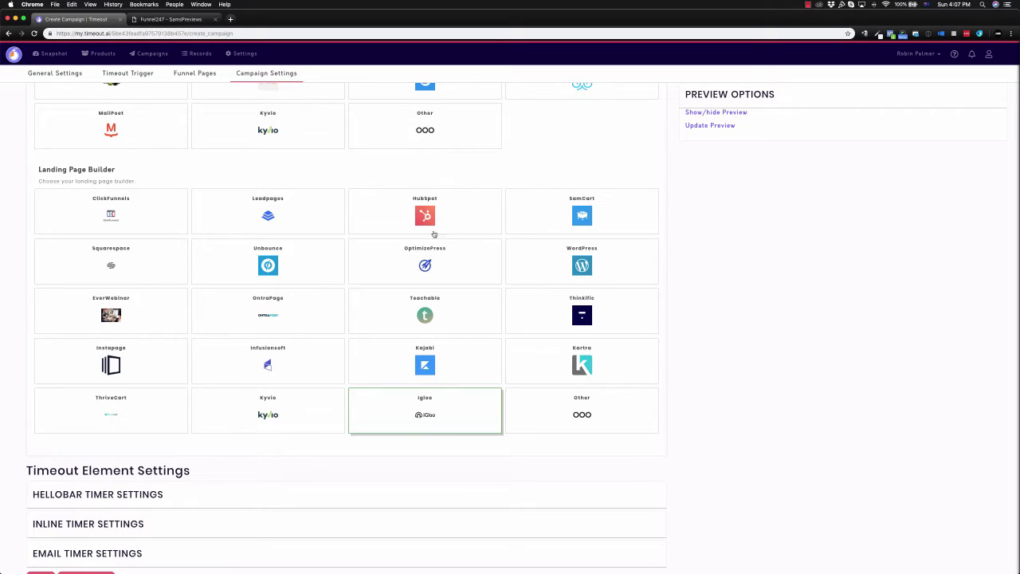
scroll(467, 228, down, 2)
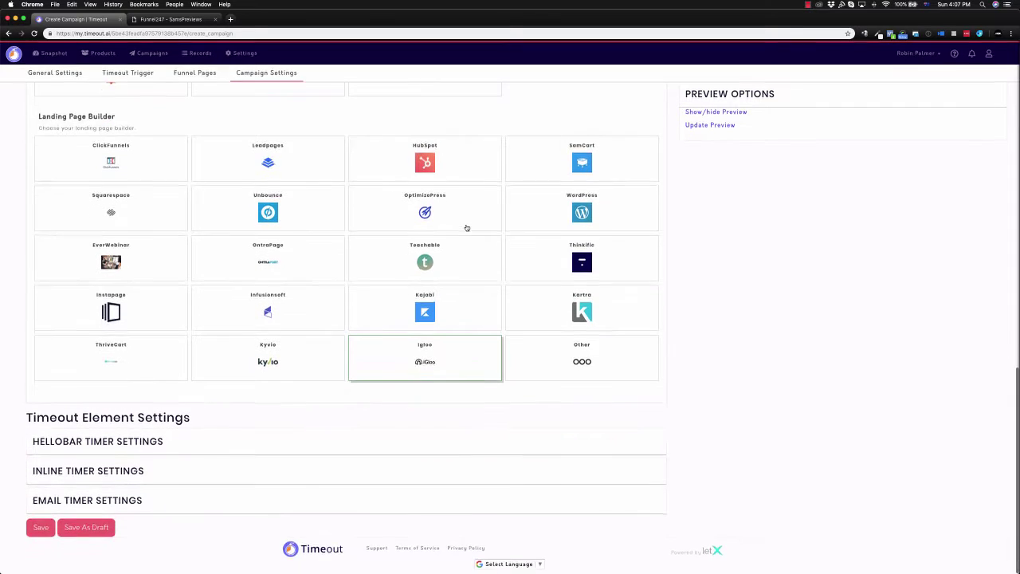
Step: Set the hellobar text to 'Hurry!! This offer expires soon', positioned at the Bottom
click(184, 444)
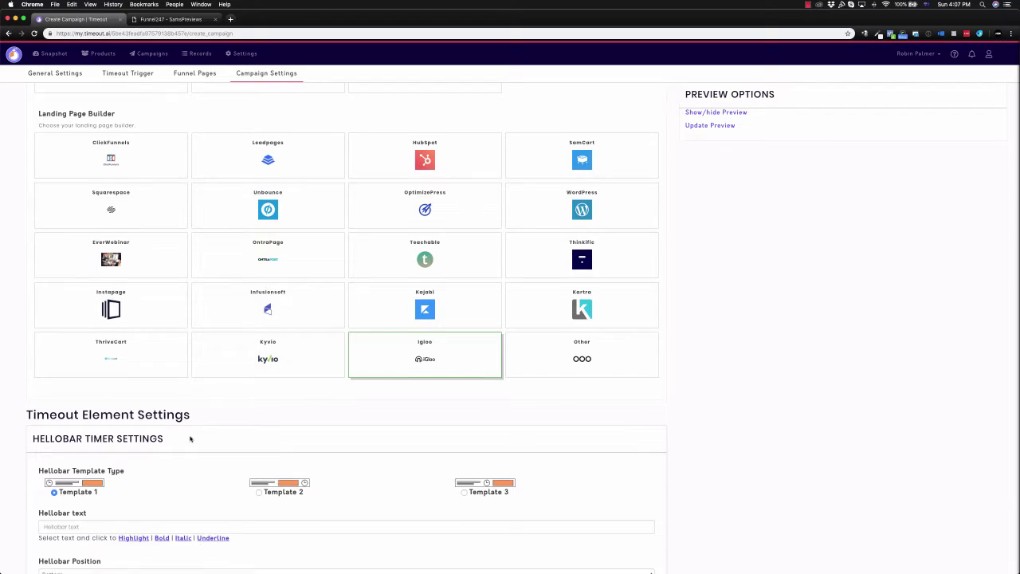
scroll(189, 437, down, 5)
click(92, 279)
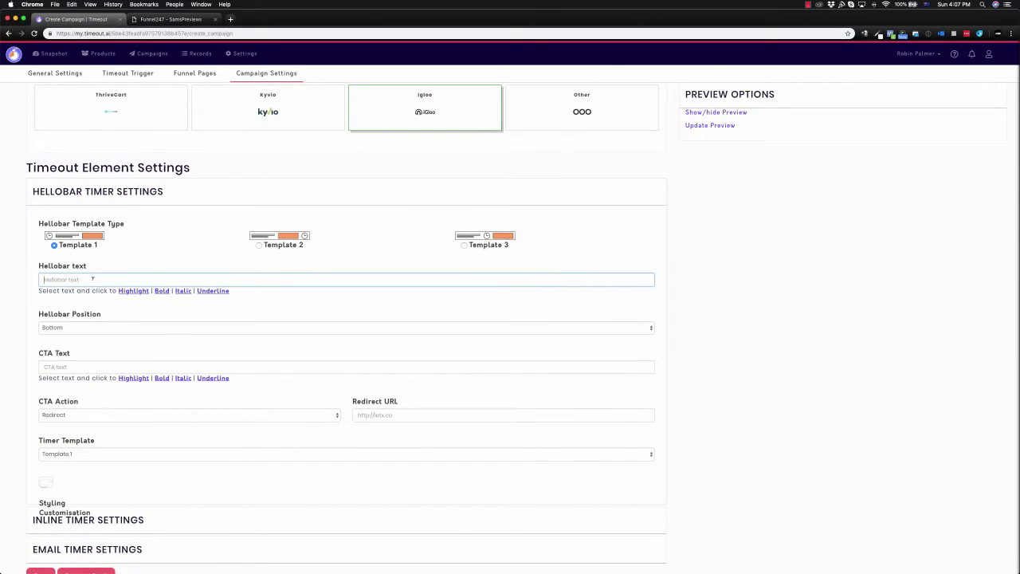
text(Hurry!! This offer expires soon...)
click(80, 327)
click(14, 308)
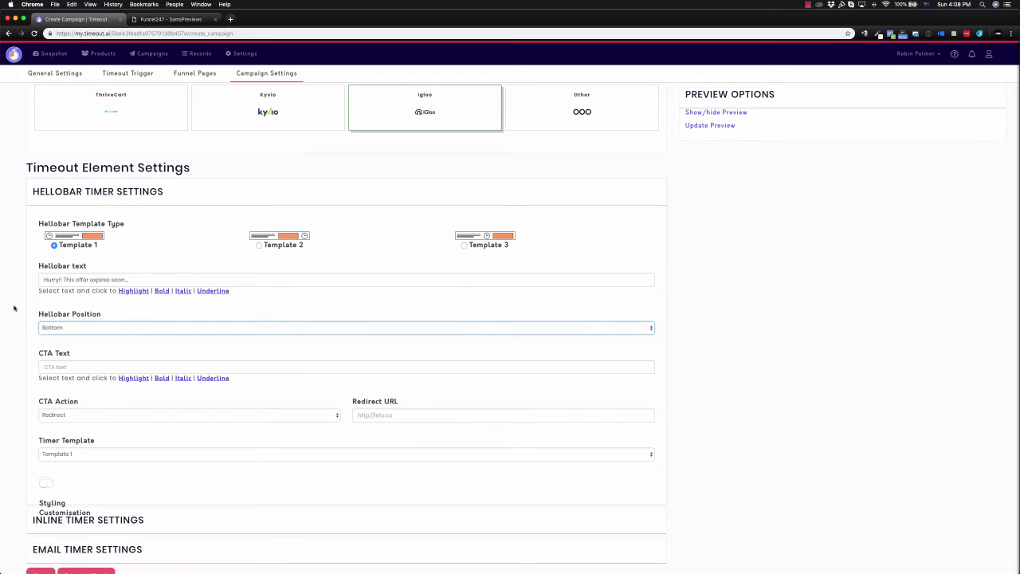
scroll(14, 308, down, 1)
key(Tab)
text(Ge)
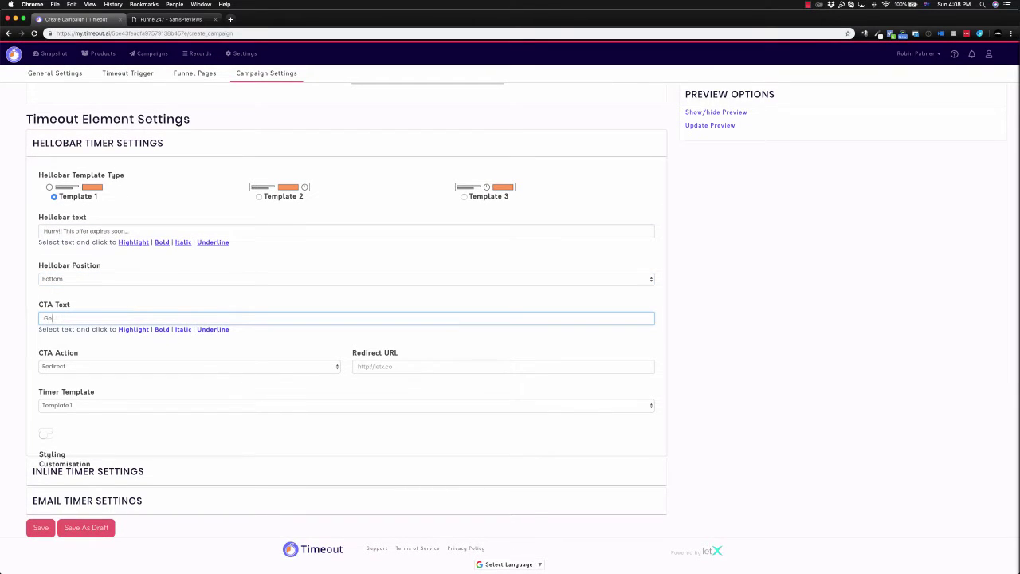
text(t Access Nowc)
click(61, 367)
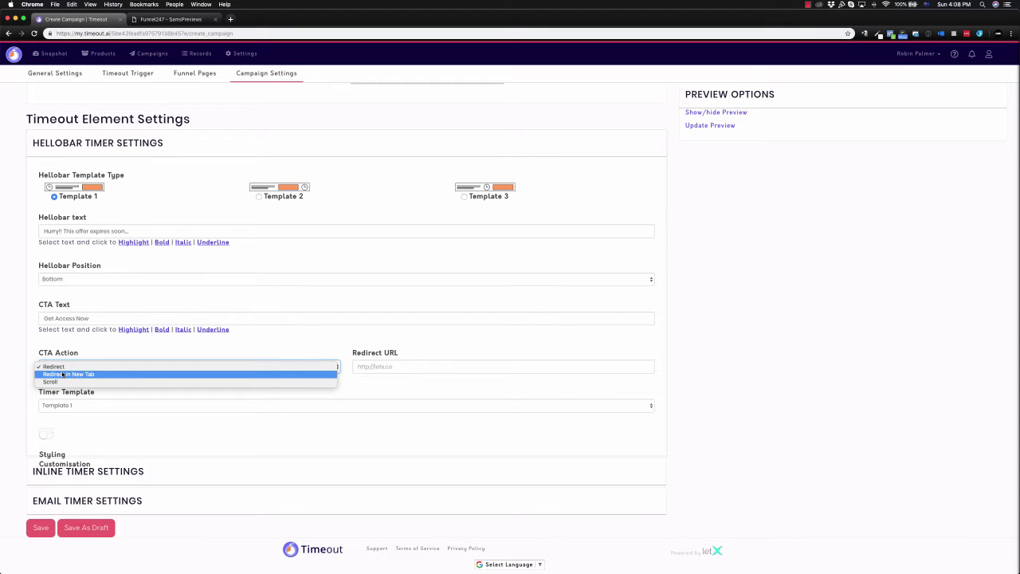
click(67, 381)
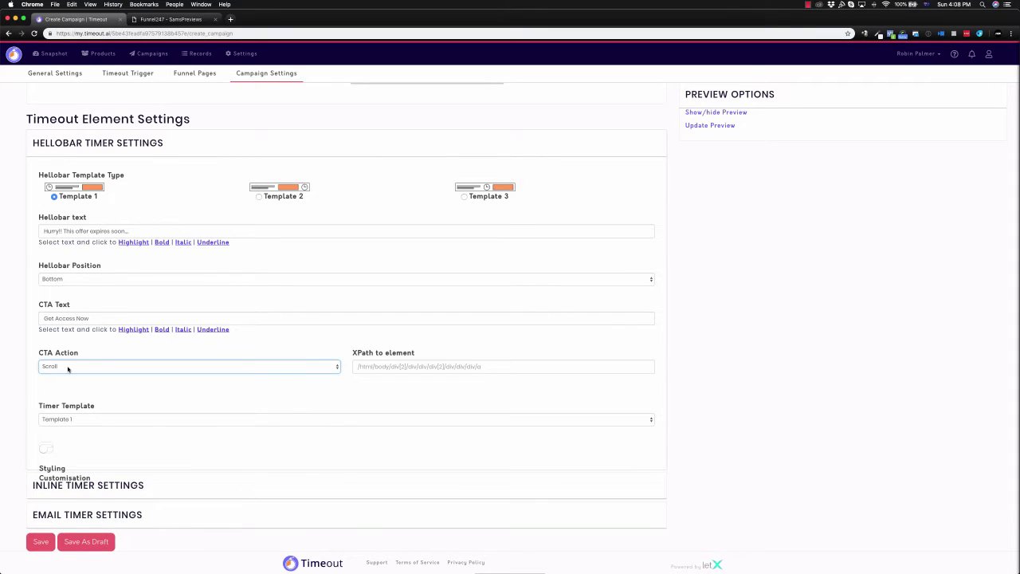
click(68, 368)
click(69, 352)
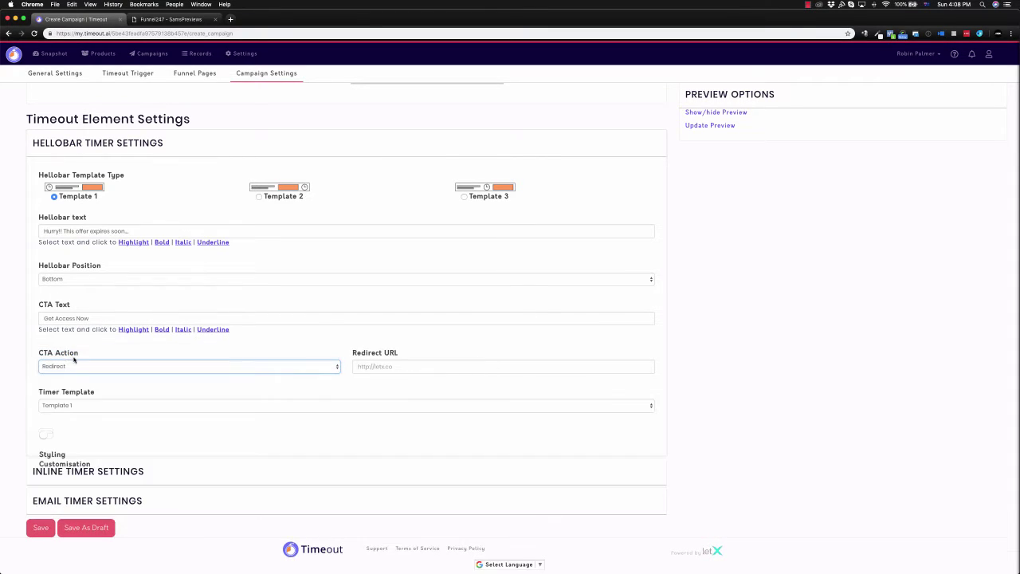
click(378, 367)
text(w)
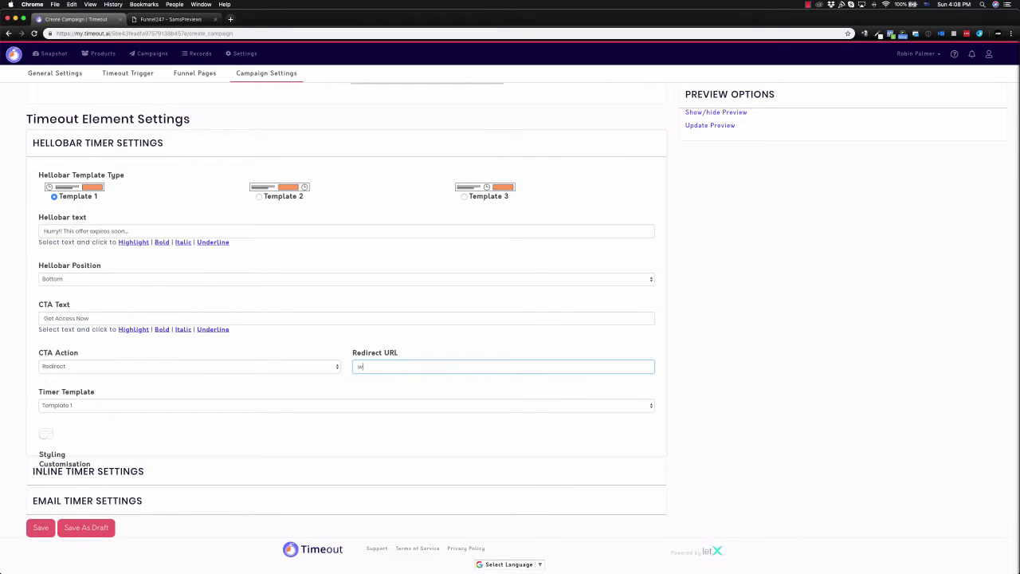
text(ww.google.com)
Step: Title the inline timer 'demo' and use Template 4 for the email timer display
click(95, 474)
scroll(228, 449, down, 3)
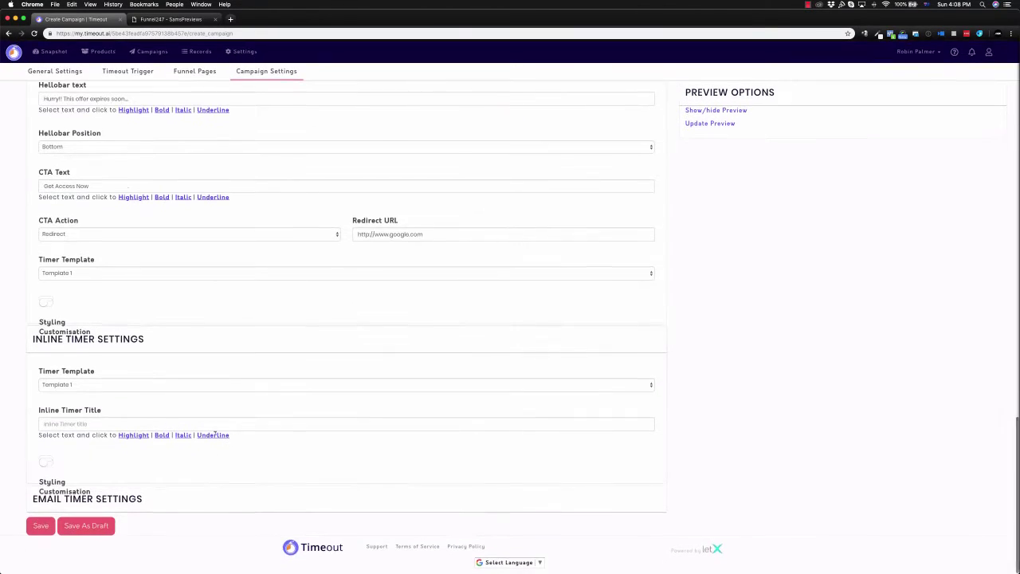
click(60, 425)
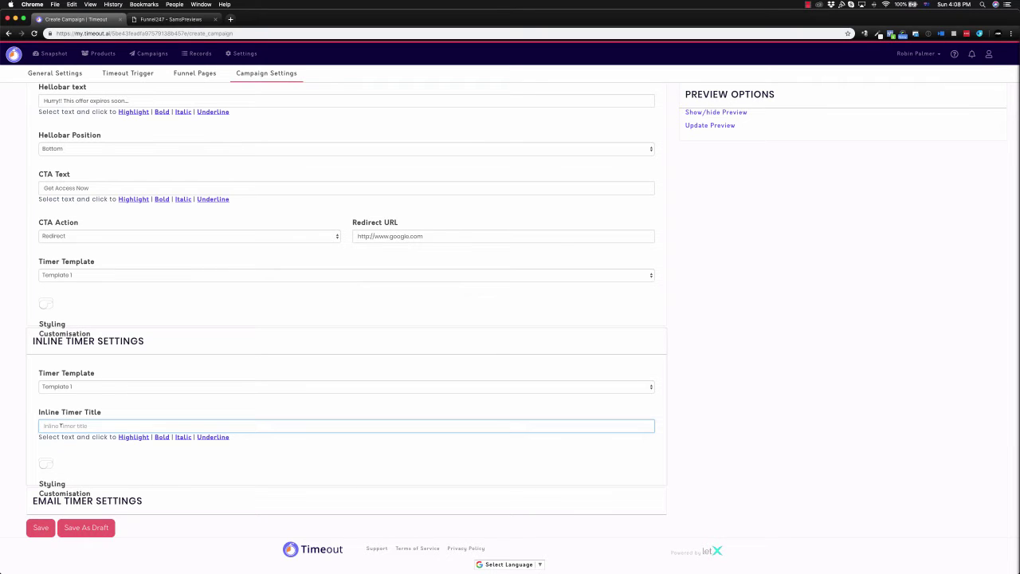
text(demo)
click(106, 501)
scroll(132, 472, down, 6)
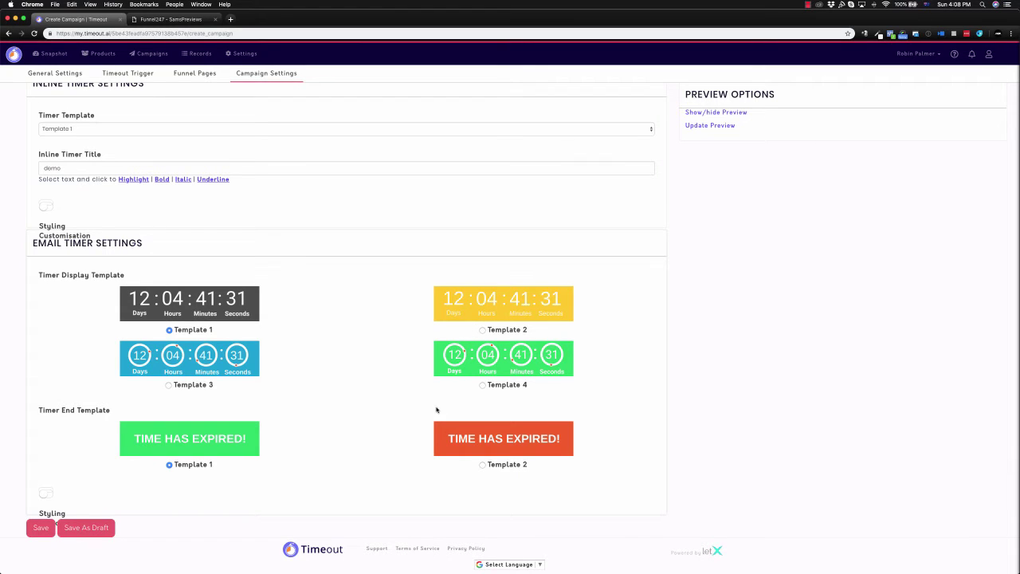
click(482, 385)
Step: Save the campaign, view its installation codes selecting the email link URL, then close them
click(42, 527)
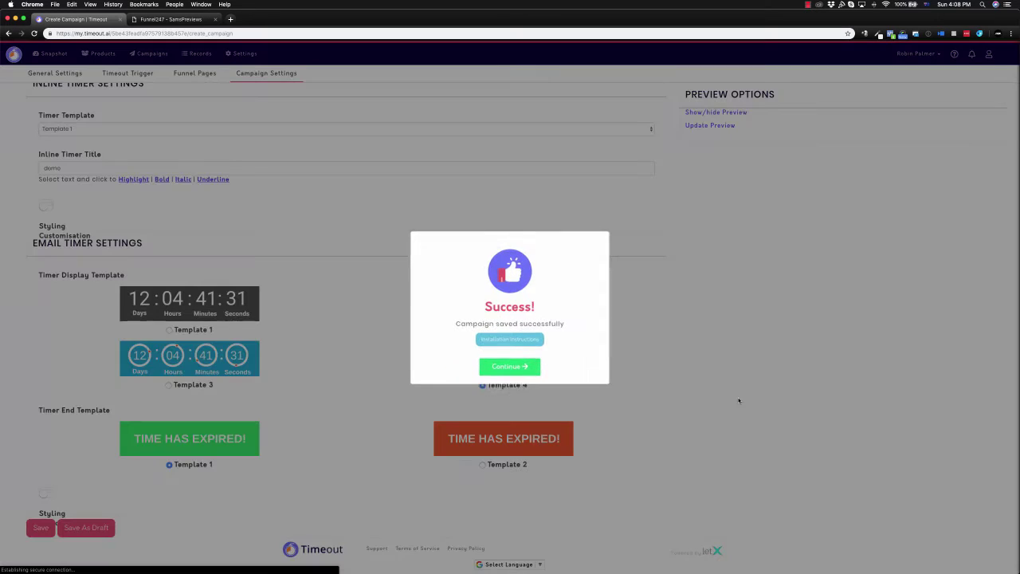
click(505, 341)
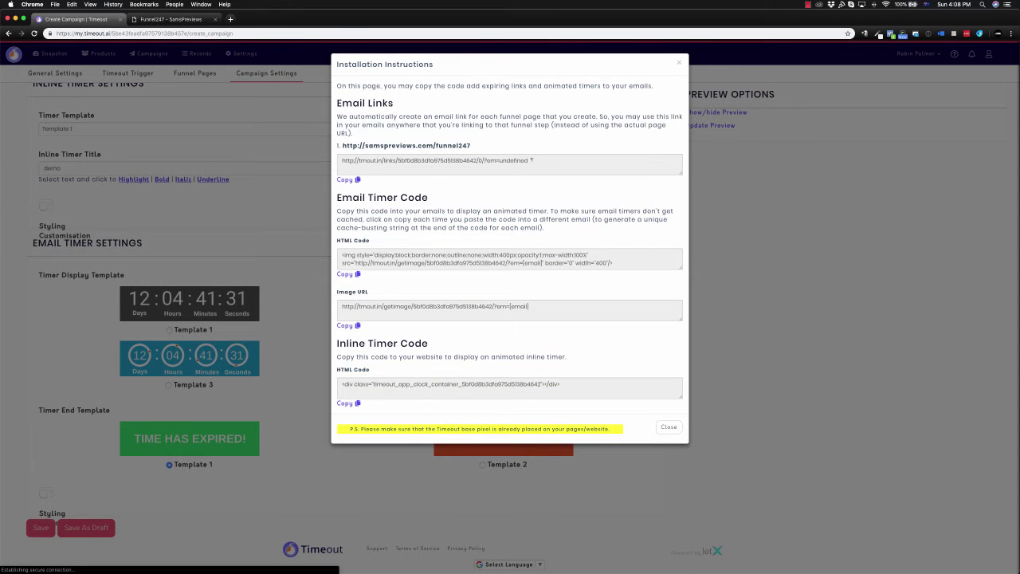
click(521, 159)
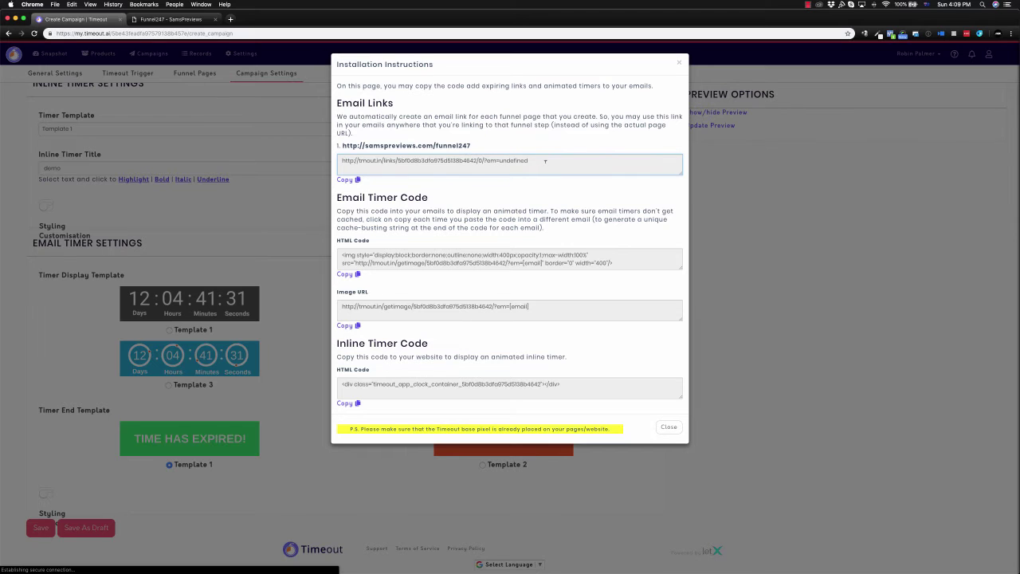
drag(546, 161, 341, 161)
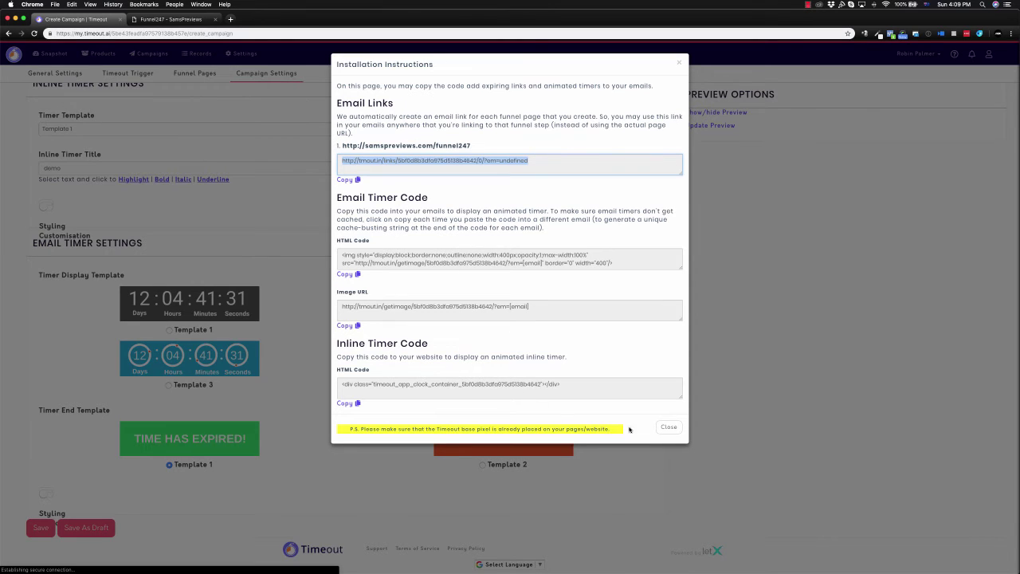
click(666, 428)
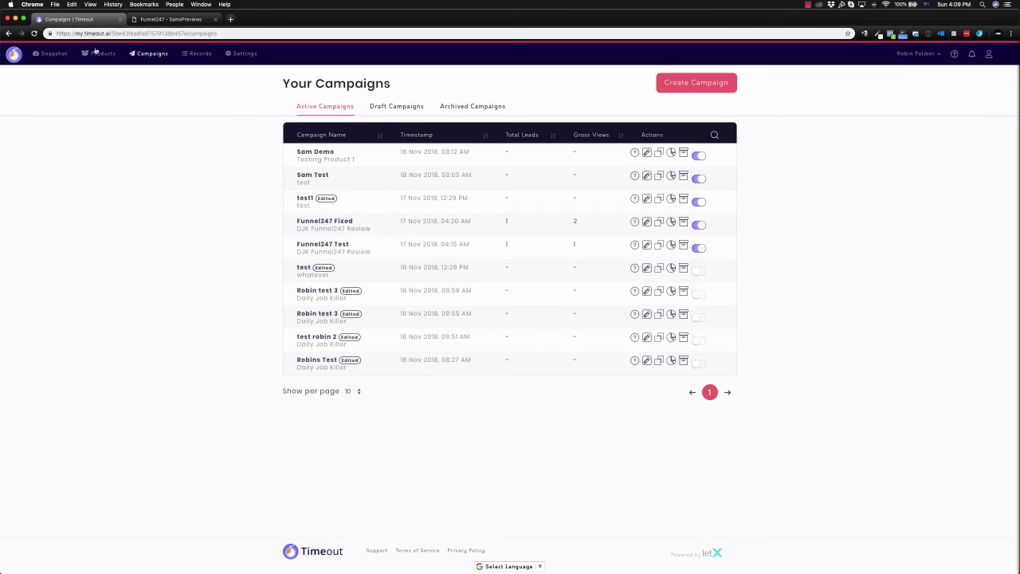
Step: Open Snapshot to view the summary: 20 campaigns, 4,648 leads, 4,861 views
click(52, 53)
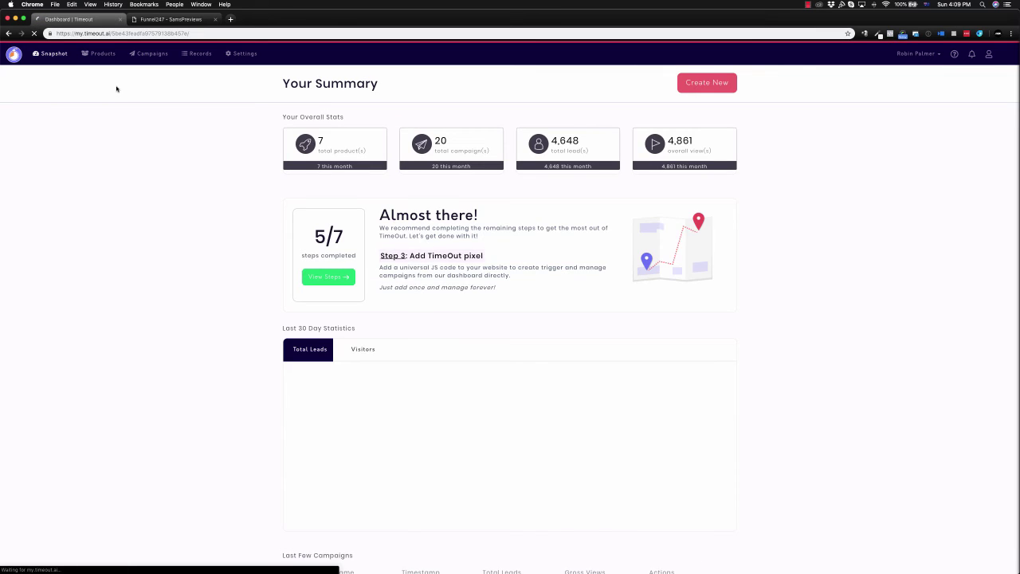